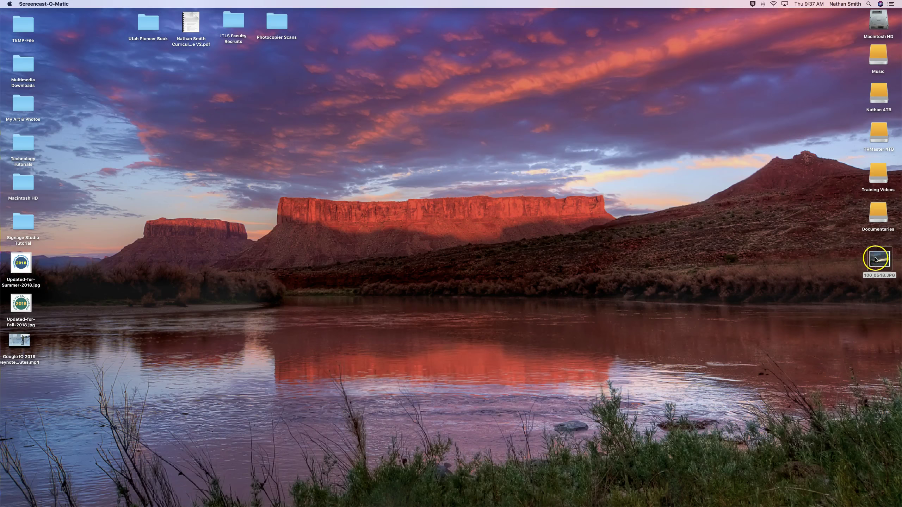
# Select and preview 100_0548.JPG, then open it in Camera Raw from Photoshop.
pyautogui.click(875, 260)
pyautogui.press('space')
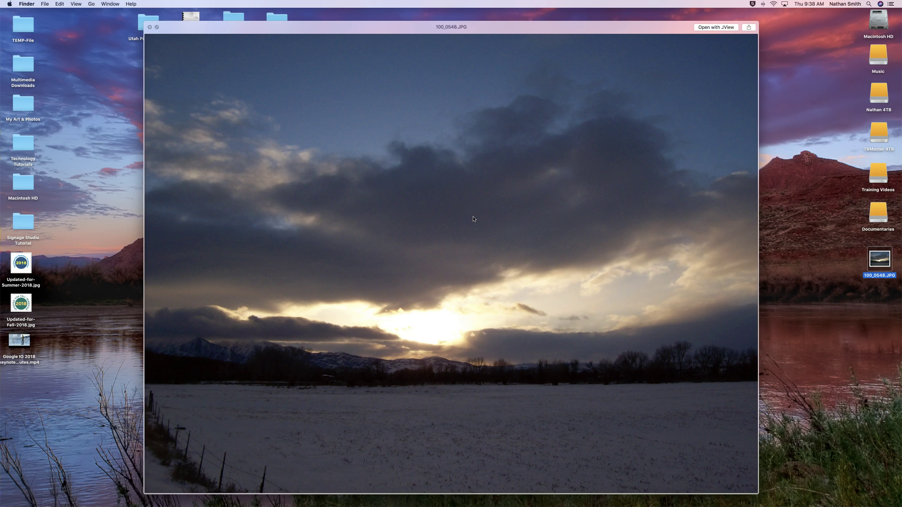
pyautogui.press('space')
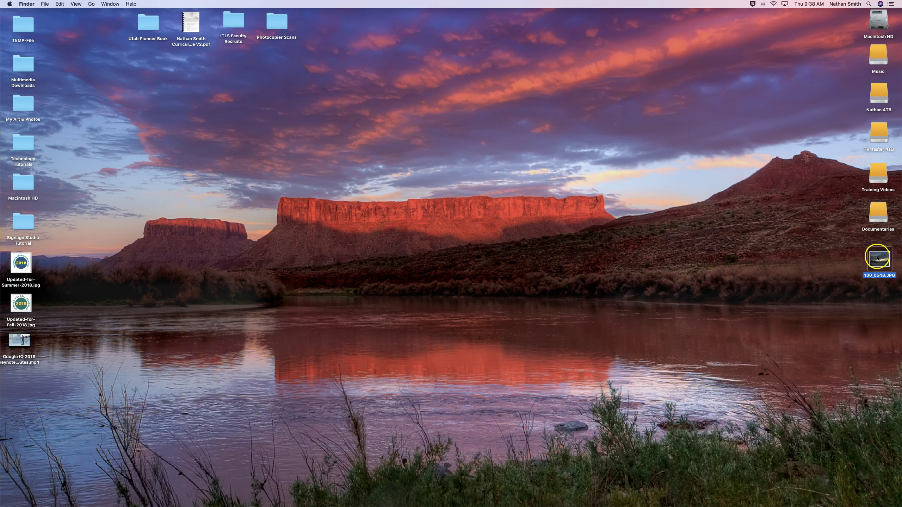
pyautogui.moveTo(593, 504)
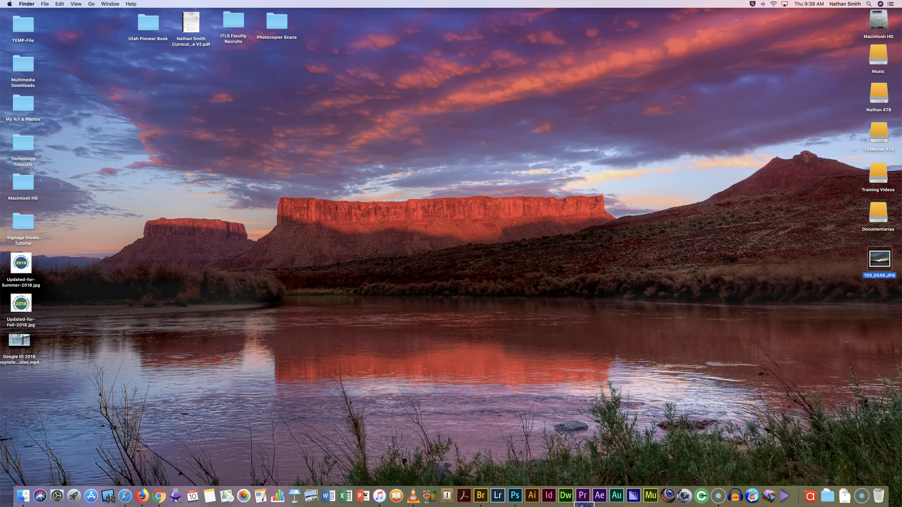
pyautogui.click(514, 494)
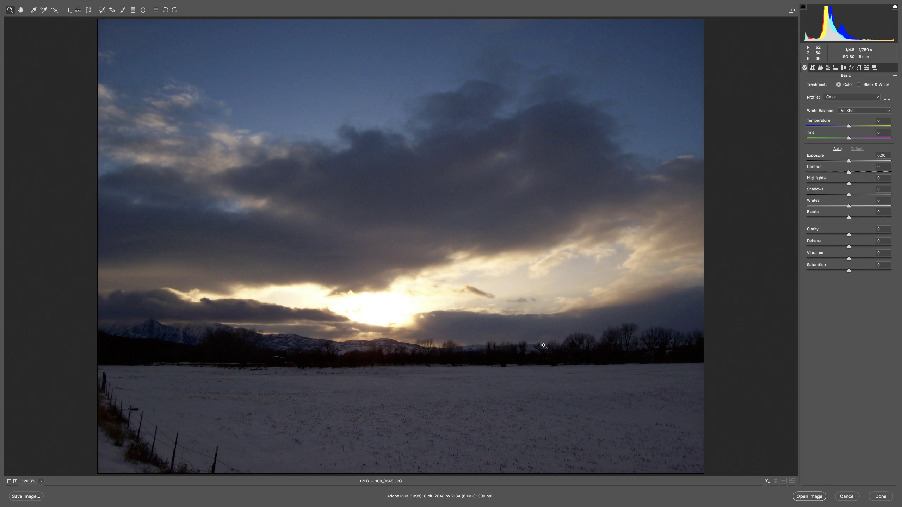
# Zoom into the dark clouds to 600% and pan around to inspect the grain.
pyautogui.click(539, 197)
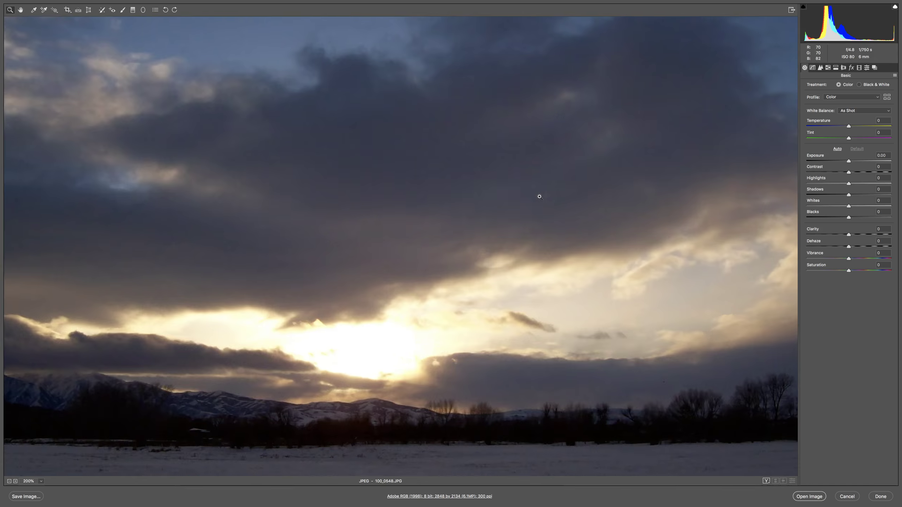
pyautogui.click(539, 197)
pyautogui.click(539, 196)
pyautogui.click(540, 197)
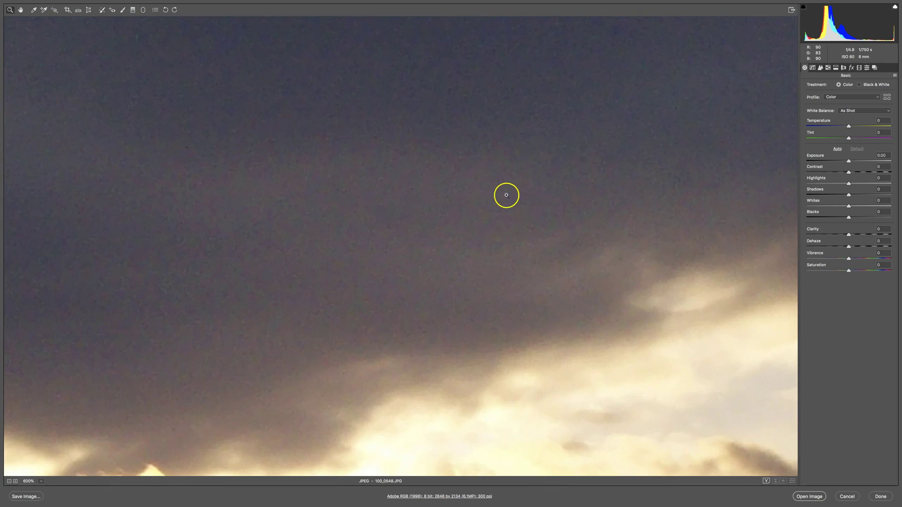
pyautogui.press('space')
pyautogui.moveTo(494, 204); pyautogui.dragTo(495, 111)
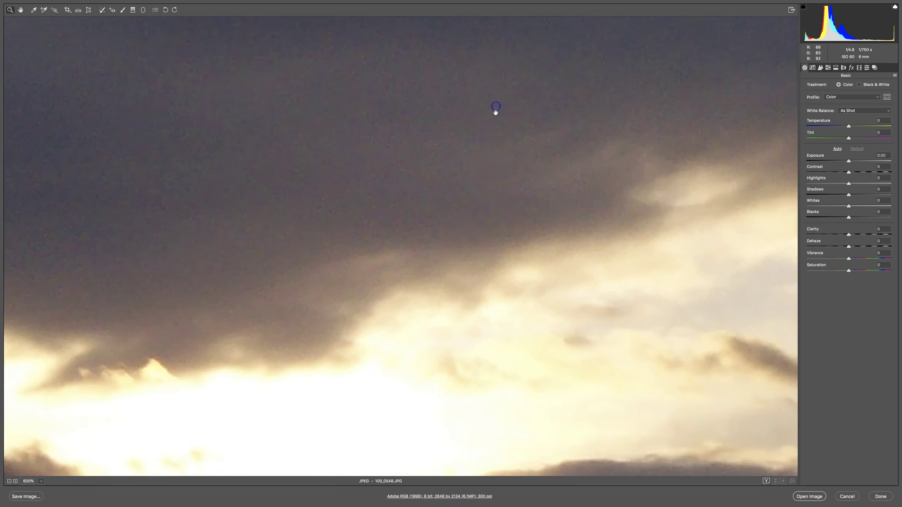
pyautogui.scroll(-5, 496, 112)
pyautogui.moveTo(421, 166); pyautogui.dragTo(540, 104)
pyautogui.moveTo(414, 153); pyautogui.dragTo(531, 339)
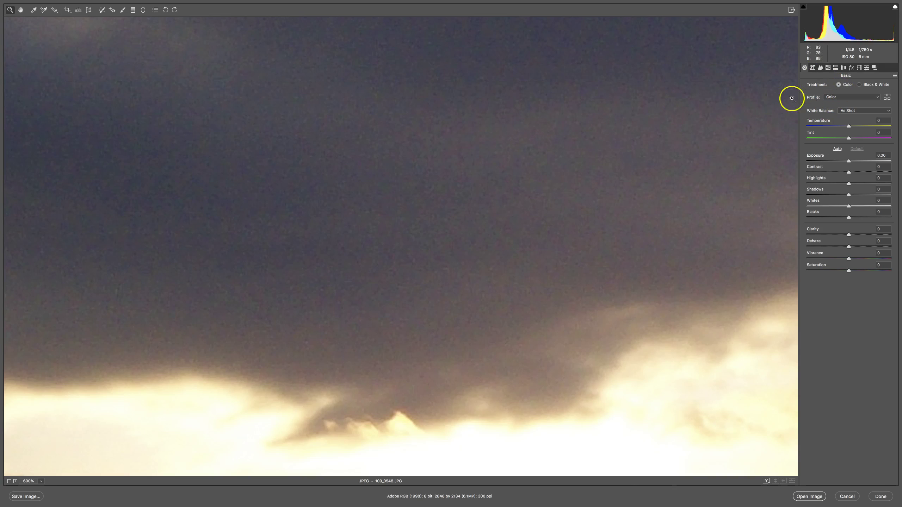
# In the Detail panel, test Luminance and Color noise reduction, then return both to 0.
pyautogui.click(820, 67)
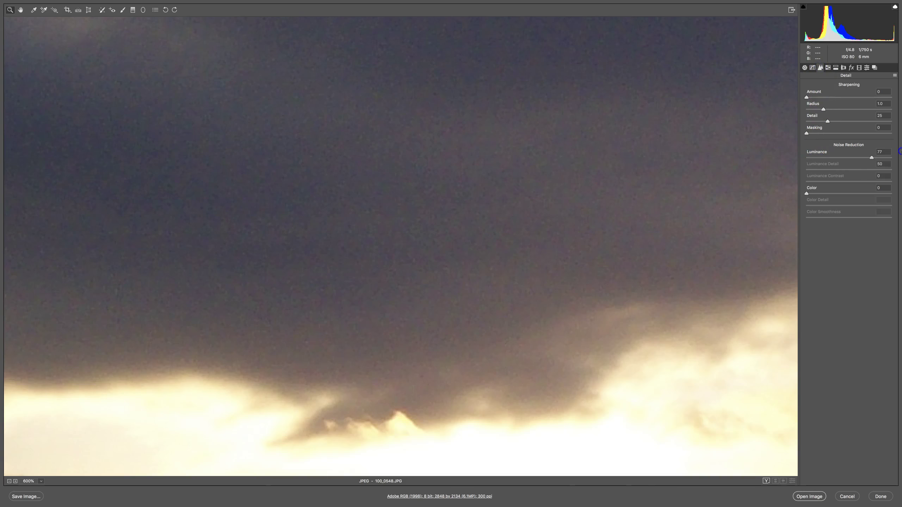
pyautogui.moveTo(900, 151); pyautogui.dragTo(900, 149)
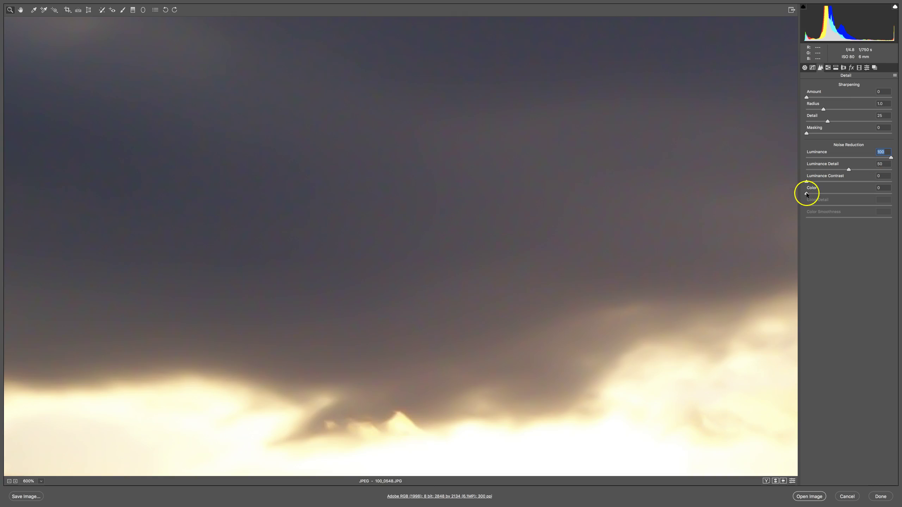
pyautogui.moveTo(806, 194); pyautogui.dragTo(834, 194)
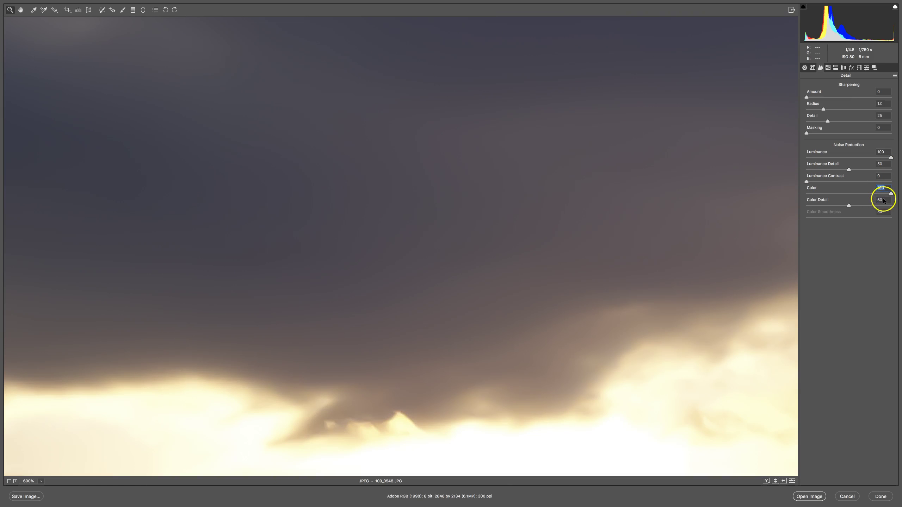
pyautogui.moveTo(841, 196); pyautogui.dragTo(770, 197)
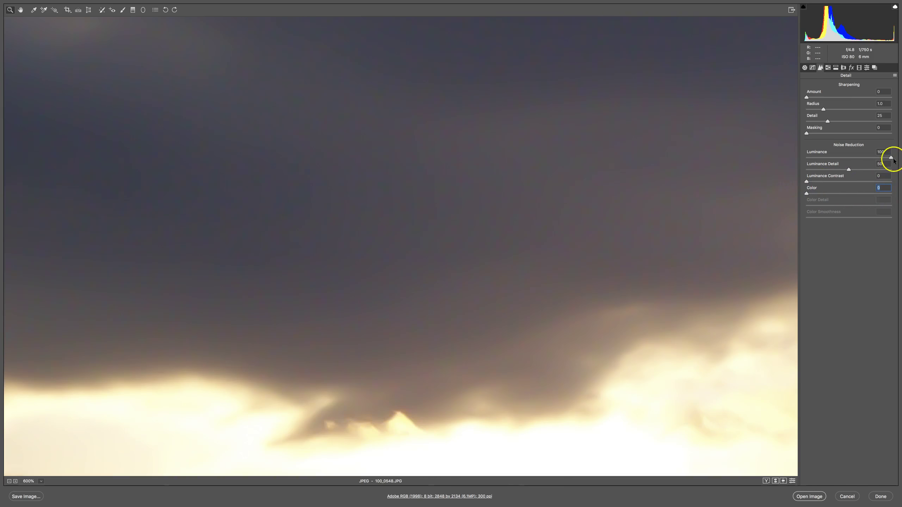
pyautogui.moveTo(891, 158); pyautogui.dragTo(777, 163)
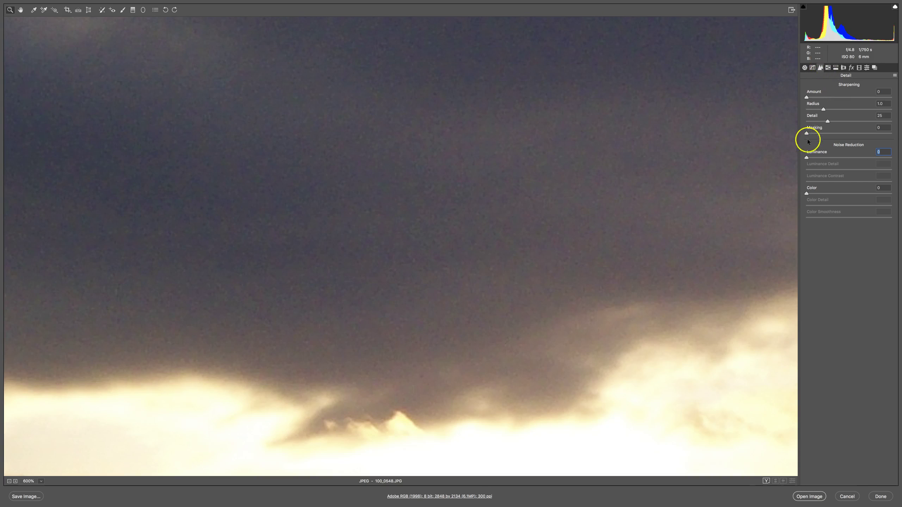
pyautogui.scroll(-10, 751, 202)
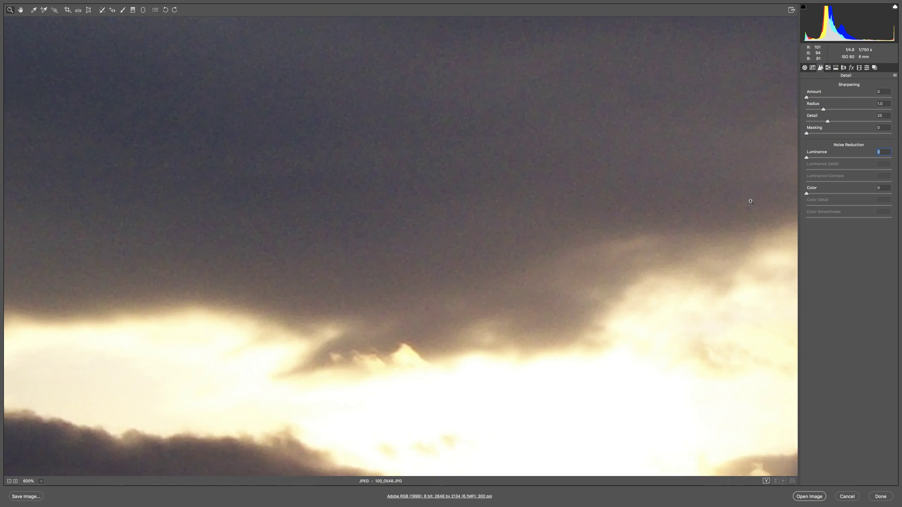
pyautogui.scroll(-8, 751, 202)
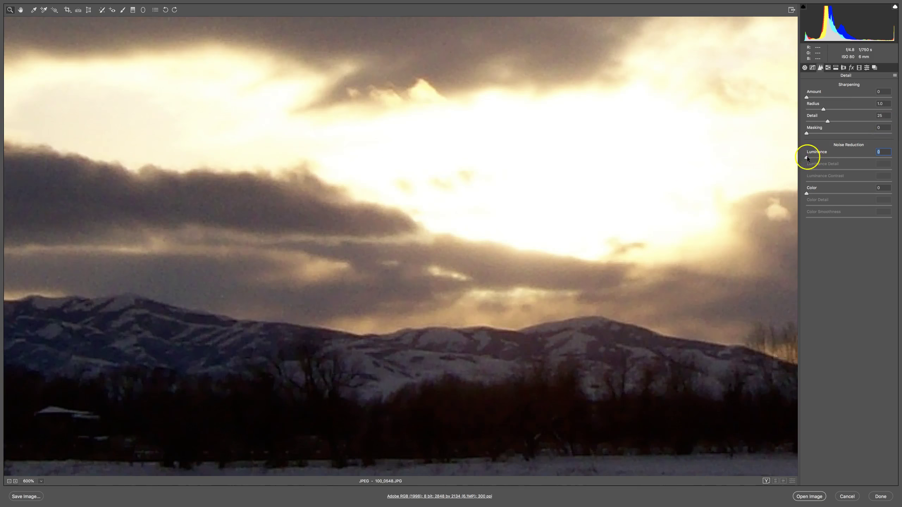
pyautogui.scroll(-5, 704, 228)
pyautogui.scroll(-3, 704, 229)
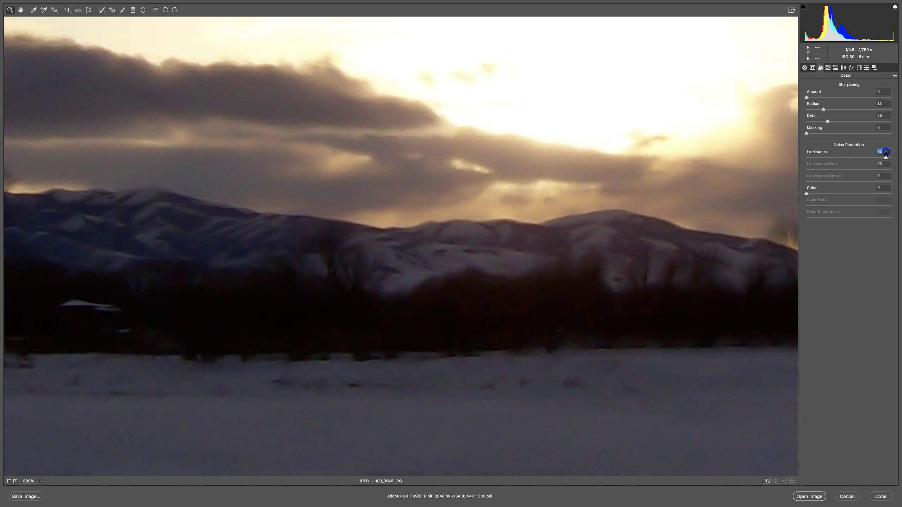
pyautogui.moveTo(875, 154); pyautogui.dragTo(798, 160)
pyautogui.moveTo(892, 157); pyautogui.dragTo(804, 153)
# Set sharpening Amount to 66 and raise Luminance noise reduction to about 81.
pyautogui.moveTo(806, 97); pyautogui.dragTo(846, 97)
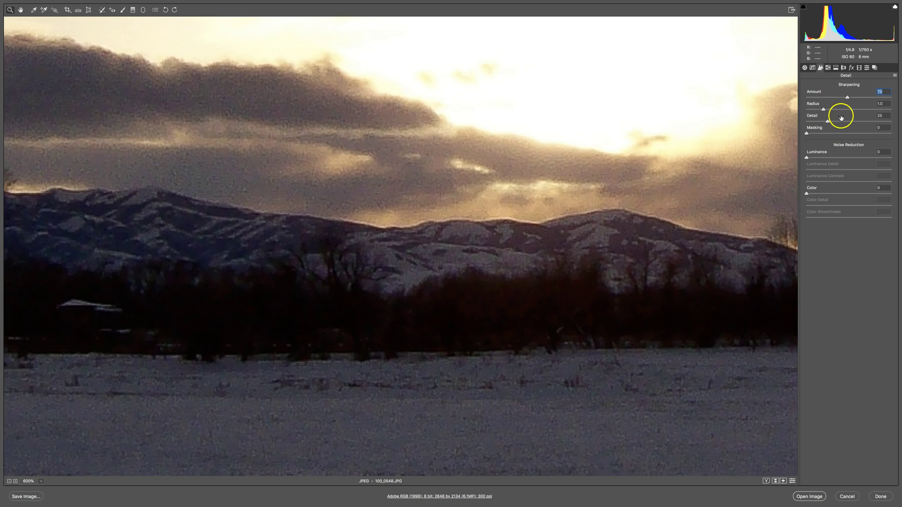
pyautogui.moveTo(847, 96); pyautogui.dragTo(844, 96)
pyautogui.moveTo(853, 98); pyautogui.dragTo(835, 98)
pyautogui.moveTo(807, 157); pyautogui.dragTo(838, 157)
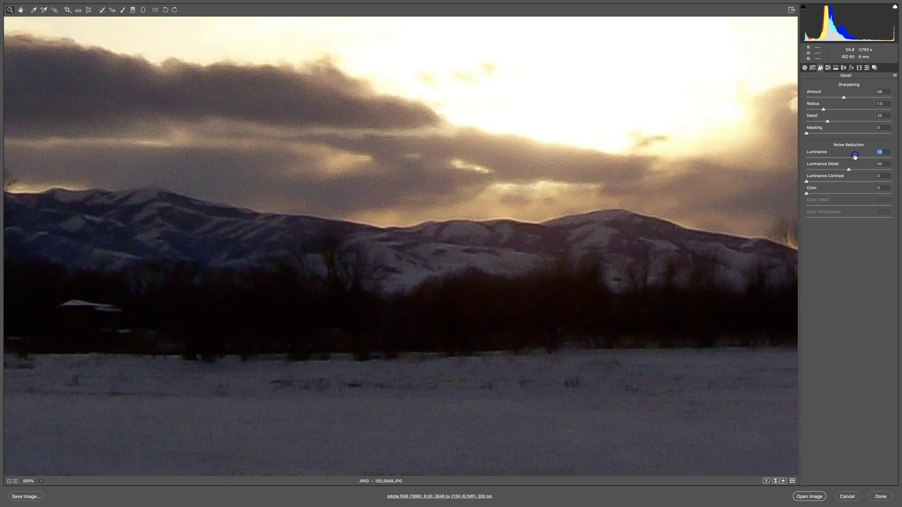
pyautogui.moveTo(854, 155); pyautogui.dragTo(861, 155)
# Set sharpening Masking to 47 with the mask previewed, then lower Luminance noise reduction to 30.
pyautogui.press('alt')
pyautogui.keyDown('alt'); pyautogui.click(806, 133); pyautogui.keyUp('alt')
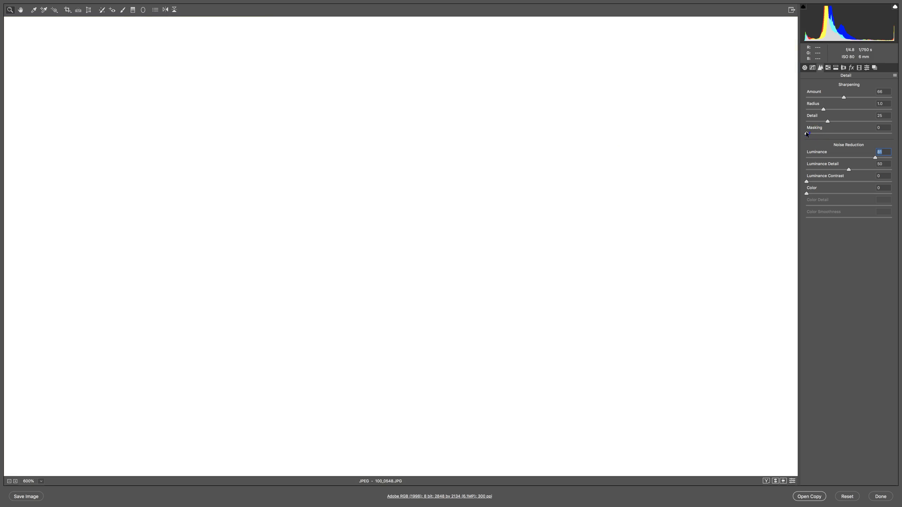
pyautogui.keyDown('alt'); pyautogui.click(806, 133); pyautogui.keyUp('alt')
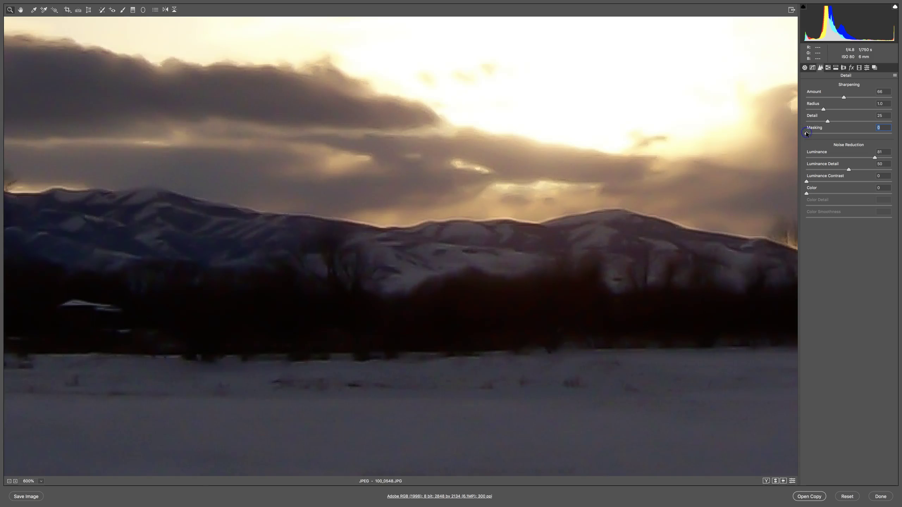
pyautogui.keyDown('alt'); pyautogui.click(806, 133); pyautogui.keyUp('alt')
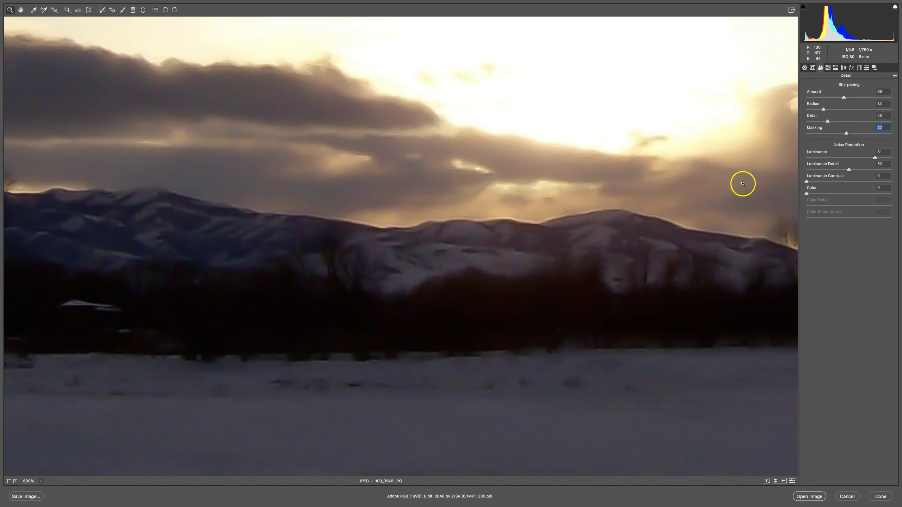
pyautogui.moveTo(875, 157); pyautogui.dragTo(793, 165)
pyautogui.moveTo(840, 154); pyautogui.dragTo(838, 153)
# Zoom the view to 100% and nudge Luminance noise reduction up to the mid-30s.
pyautogui.click(42, 481)
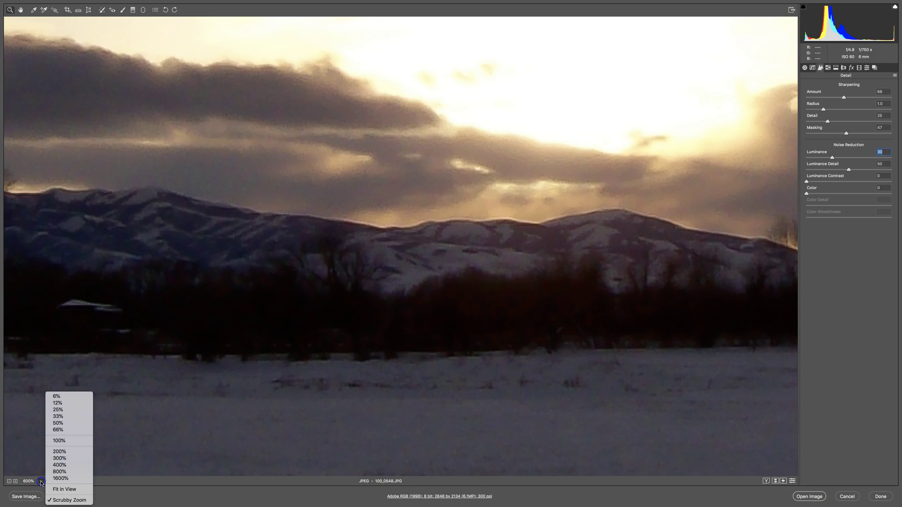
pyautogui.click(61, 441)
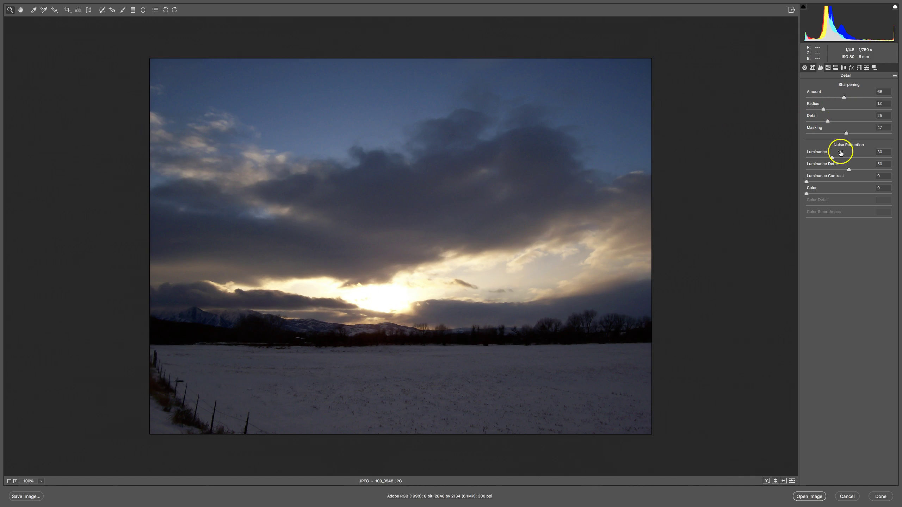
pyautogui.moveTo(831, 159); pyautogui.dragTo(838, 159)
# Push Color noise reduction from 0 all the way up to 100, keeping Luminance at 38.
pyautogui.click(808, 193)
pyautogui.moveTo(807, 193); pyautogui.dragTo(824, 193)
pyautogui.moveTo(824, 191); pyautogui.dragTo(865, 190)
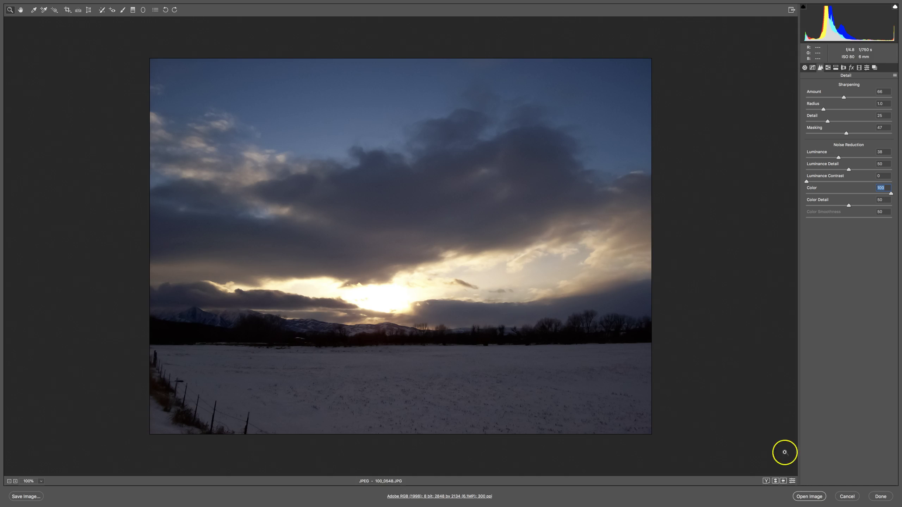
pyautogui.click(792, 482)
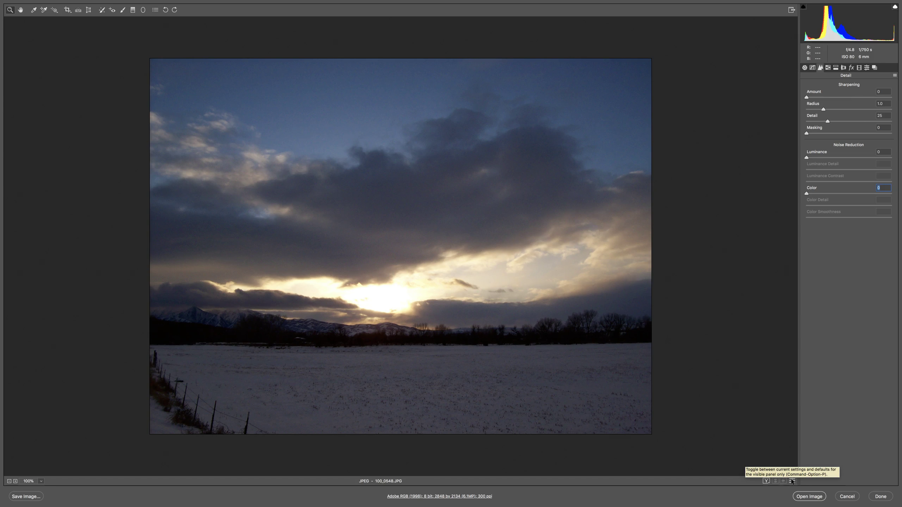
pyautogui.click(792, 481)
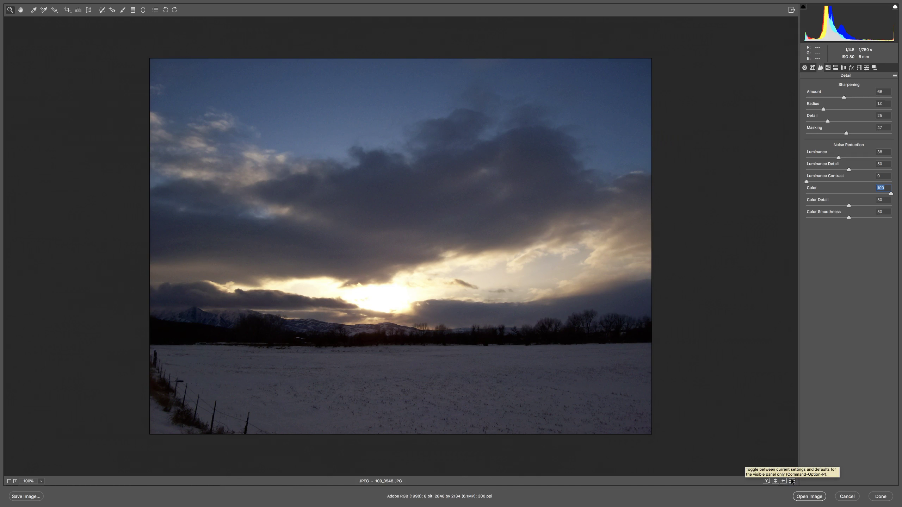
pyautogui.click(792, 480)
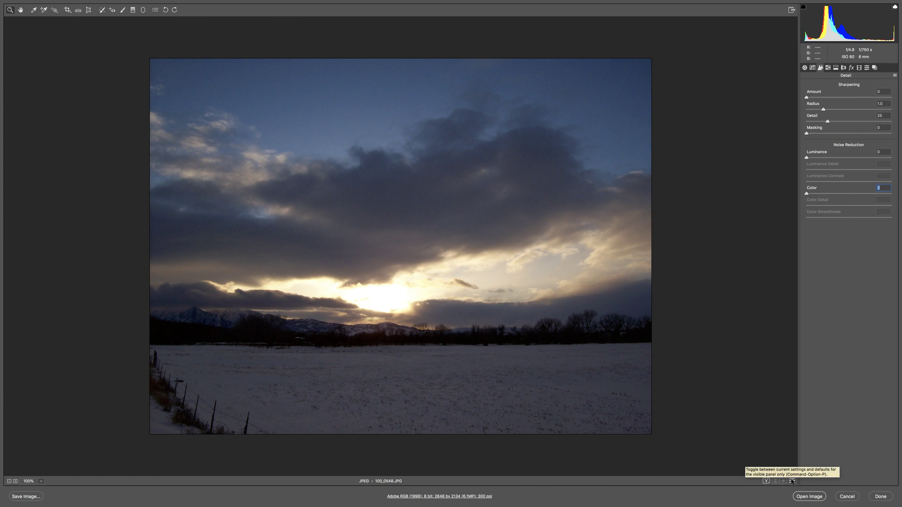
pyautogui.click(791, 481)
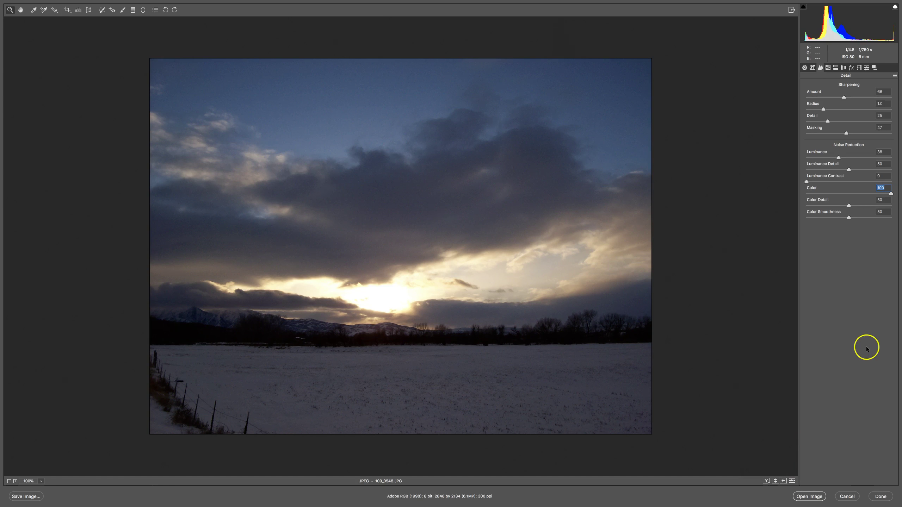
# In the Basic panel, raise Exposure to +0.58 and Vibrance to about +33.
pyautogui.click(804, 67)
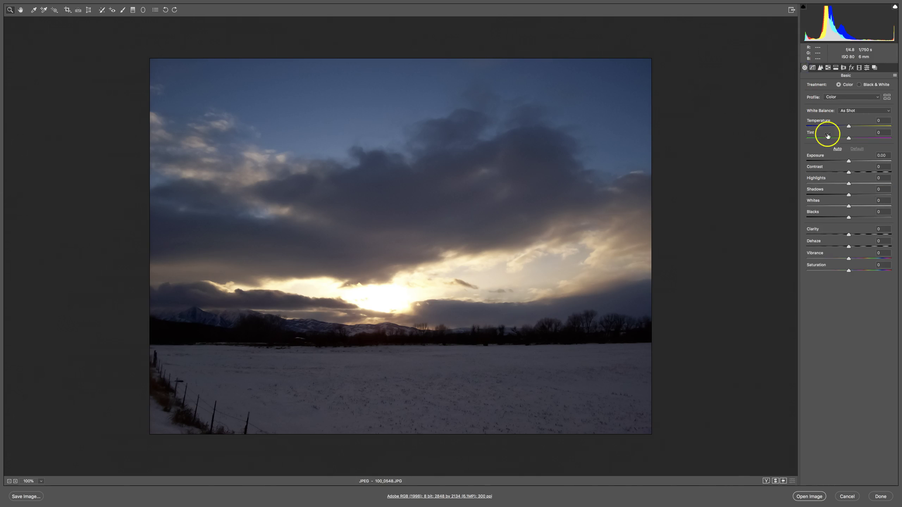
pyautogui.moveTo(841, 26)
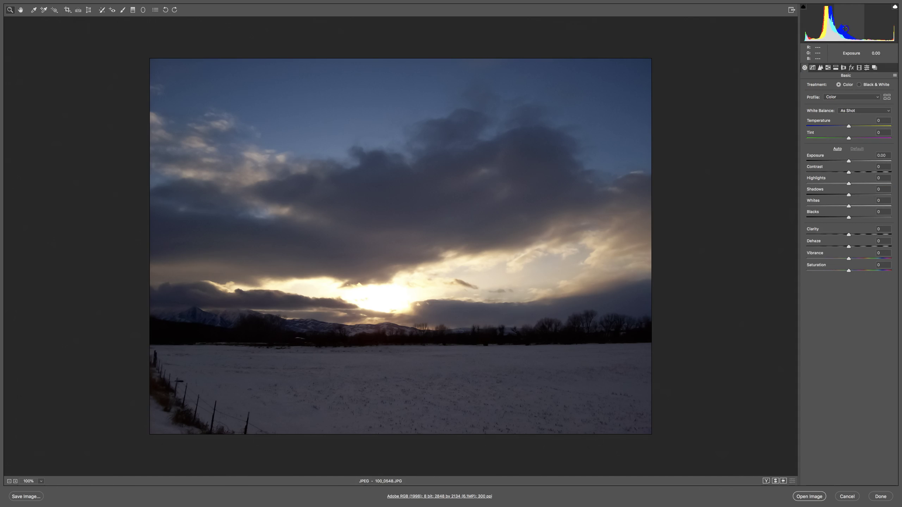
pyautogui.moveTo(854, 27); pyautogui.dragTo(867, 25)
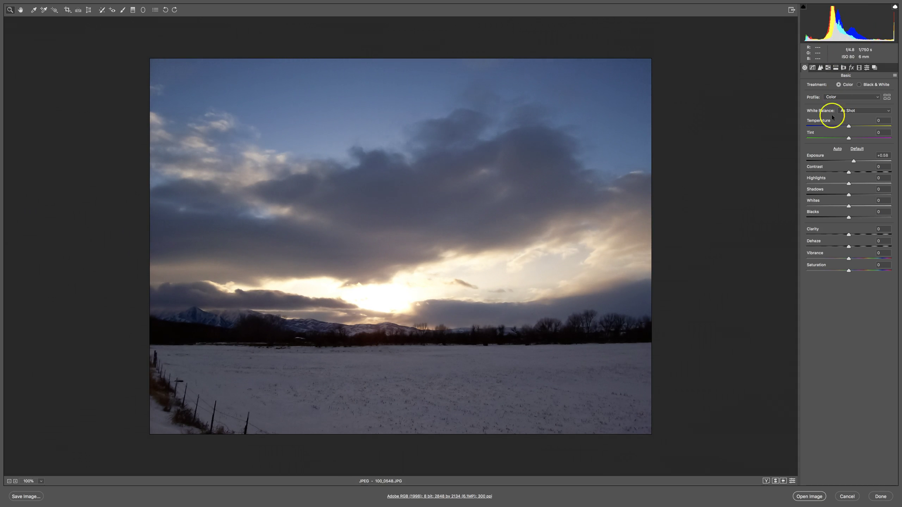
pyautogui.moveTo(848, 259); pyautogui.dragTo(863, 255)
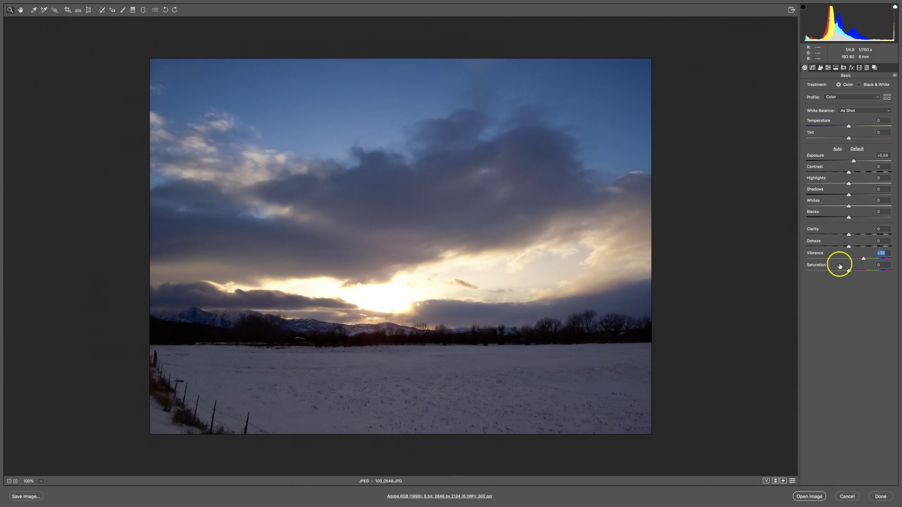